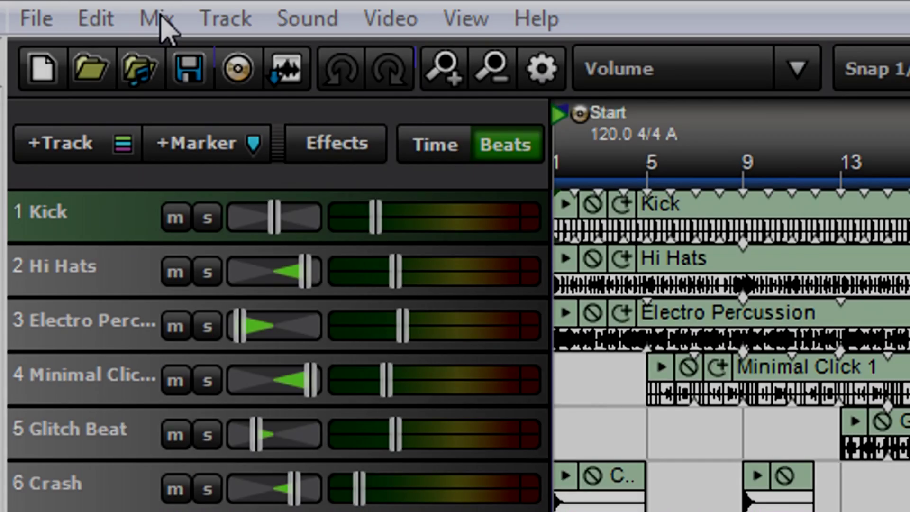
Open the Control Surfaces settings for Arturia The Laboratory and start MIDI Learn
{"action": "left_click", "coordinate": [159, 18]}
{"action": "left_click", "coordinate": [264, 354]}
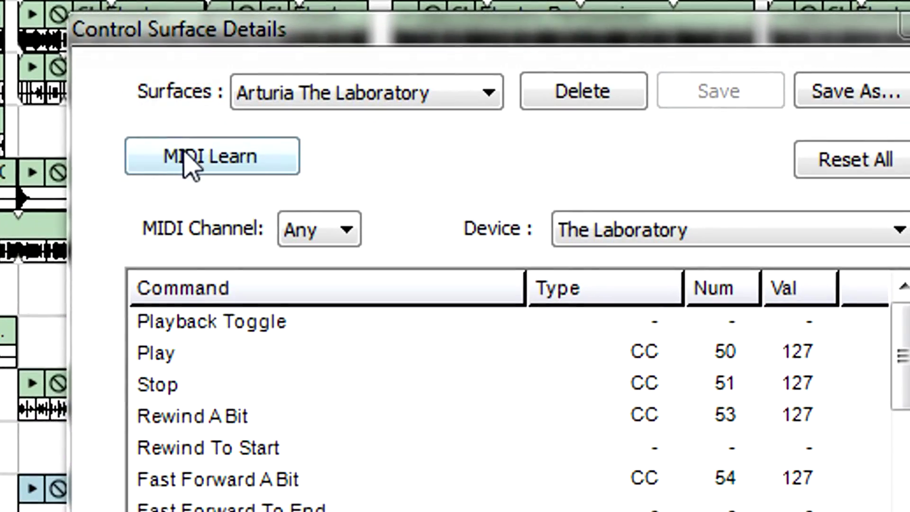
{"action": "left_click", "coordinate": [845, 379]}
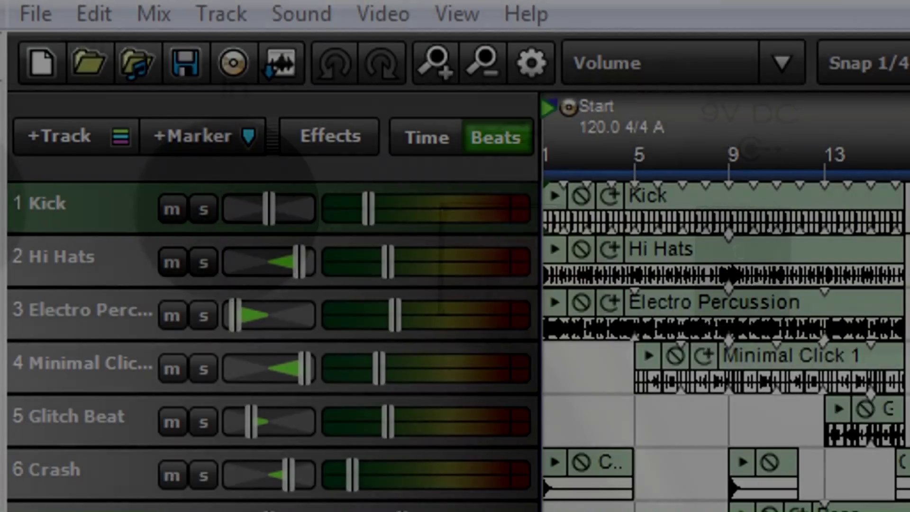
{"action": "left_click", "coordinate": [163, 22]}
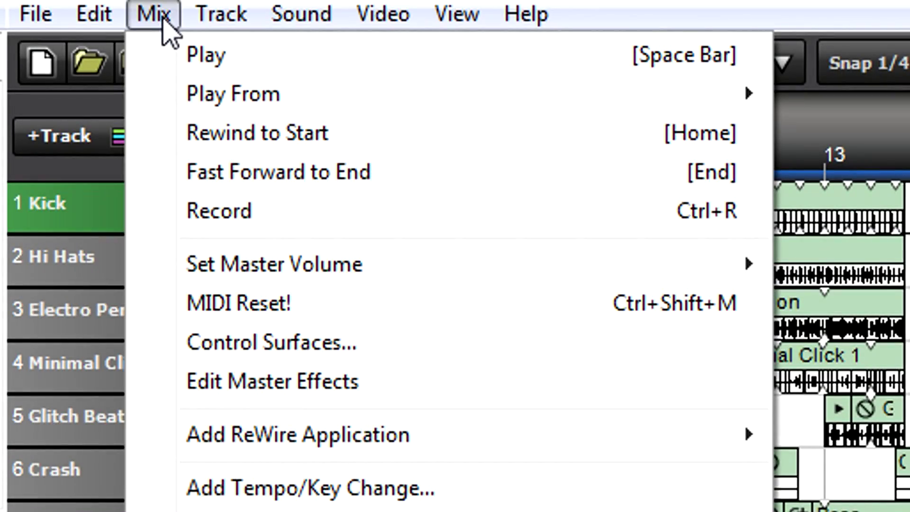
{"action": "left_click", "coordinate": [303, 342]}
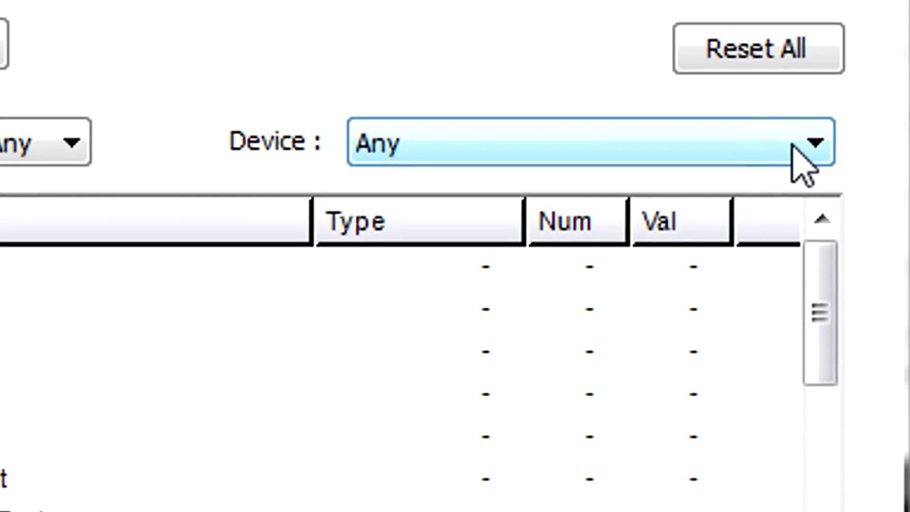
{"action": "left_click", "coordinate": [815, 145]}
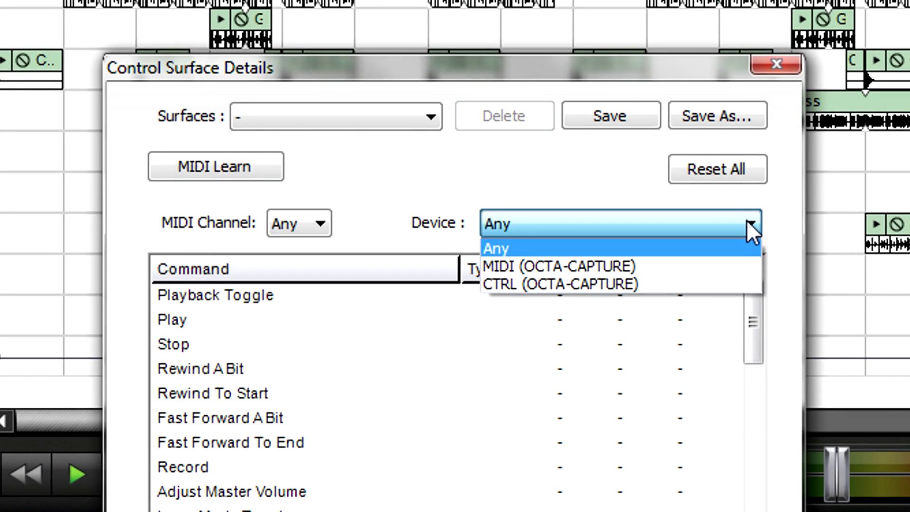
{"action": "left_click", "coordinate": [749, 223]}
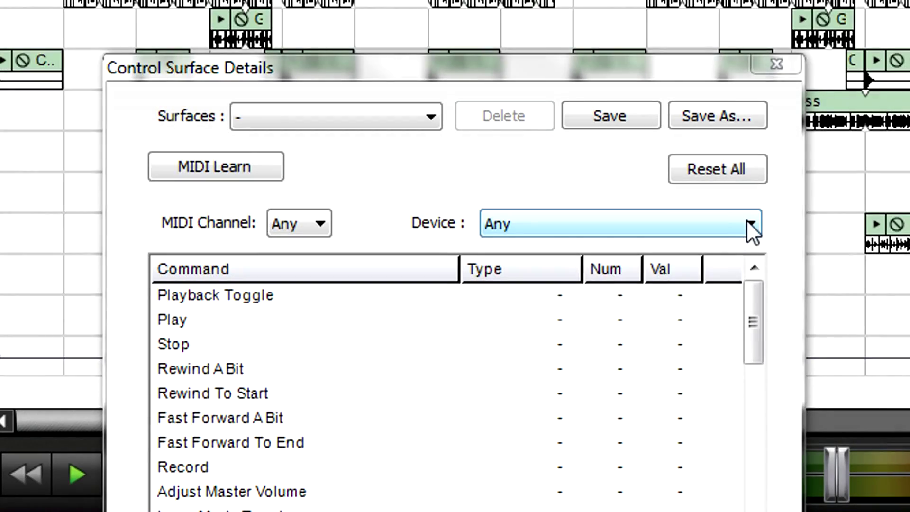
{"action": "left_click", "coordinate": [747, 222]}
{"action": "left_click", "coordinate": [747, 221]}
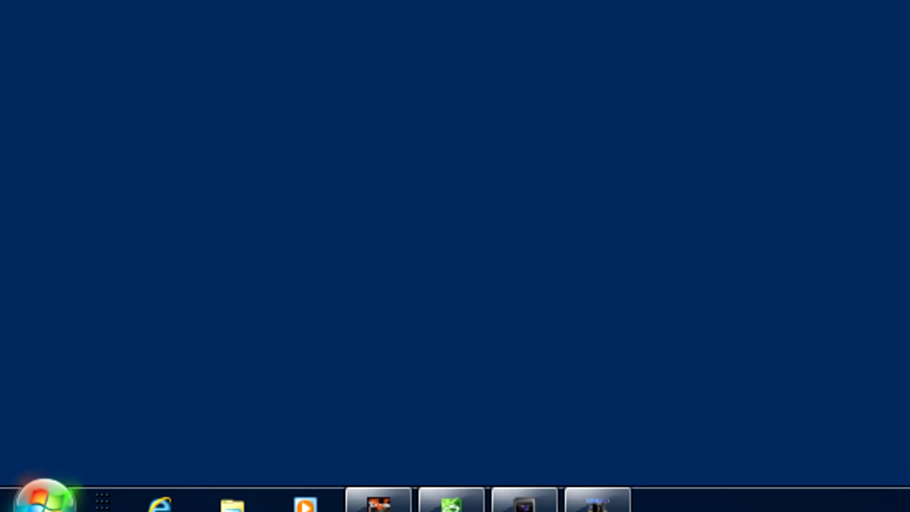
Launch Install KORG USB-MIDI Device from the KORG USB-MIDI Driver Tools Start Menu folder
{"action": "left_click", "coordinate": [45, 498]}
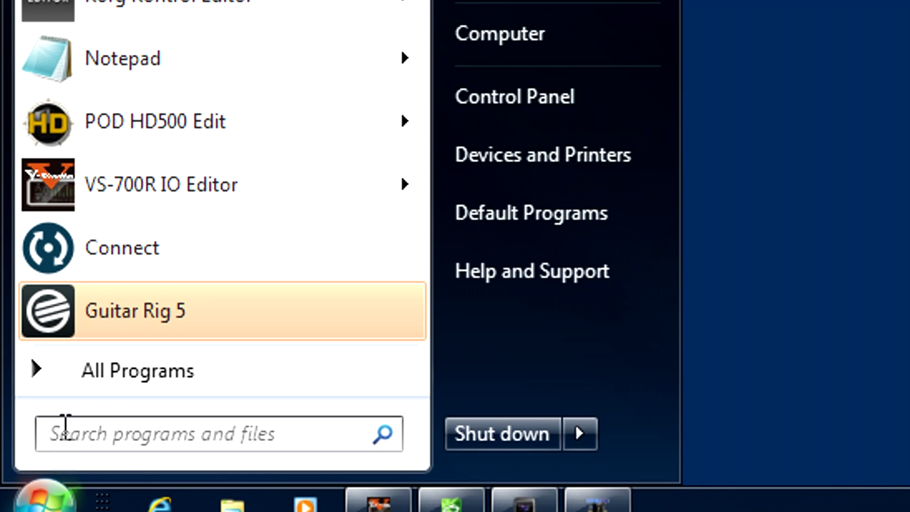
{"action": "left_click", "coordinate": [90, 372]}
{"action": "left_click", "coordinate": [93, 114]}
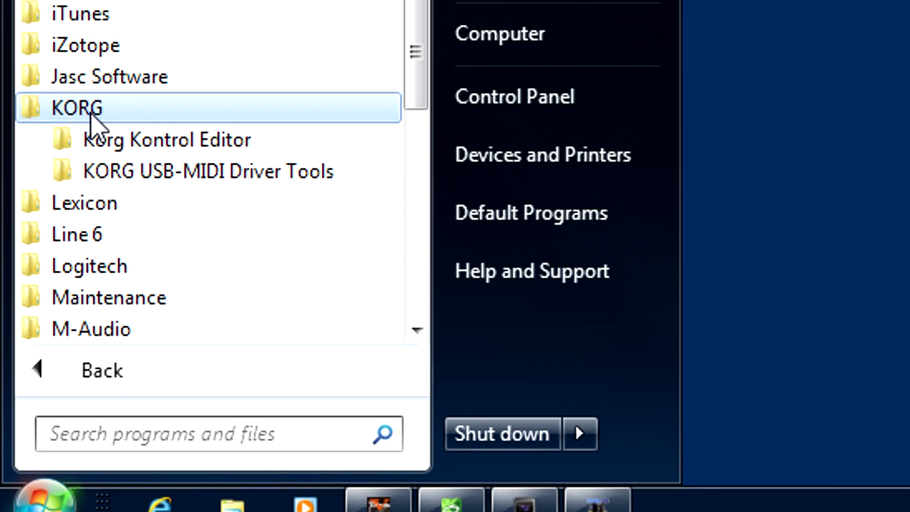
{"action": "left_click", "coordinate": [118, 187]}
{"action": "left_click", "coordinate": [179, 278]}
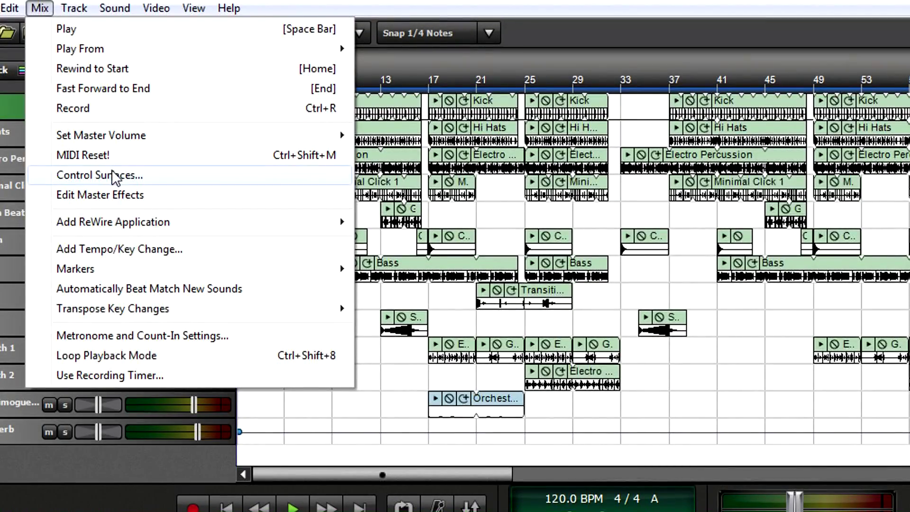
Open the control surface settings and select Stop, Rewind To Start, Loop Mode Toggle, Fast Forward To End while learning
{"action": "left_click", "coordinate": [114, 175]}
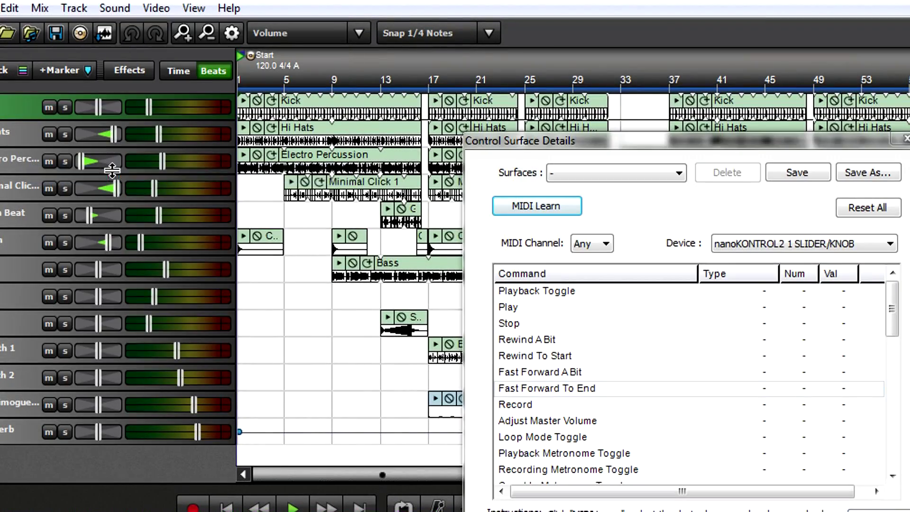
{"action": "left_click", "coordinate": [495, 321]}
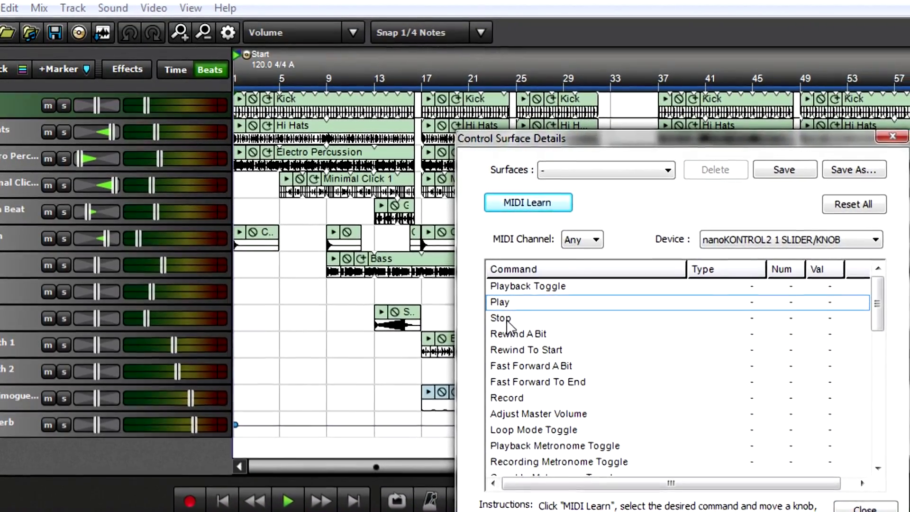
{"action": "left_click", "coordinate": [514, 364]}
{"action": "left_click", "coordinate": [506, 348]}
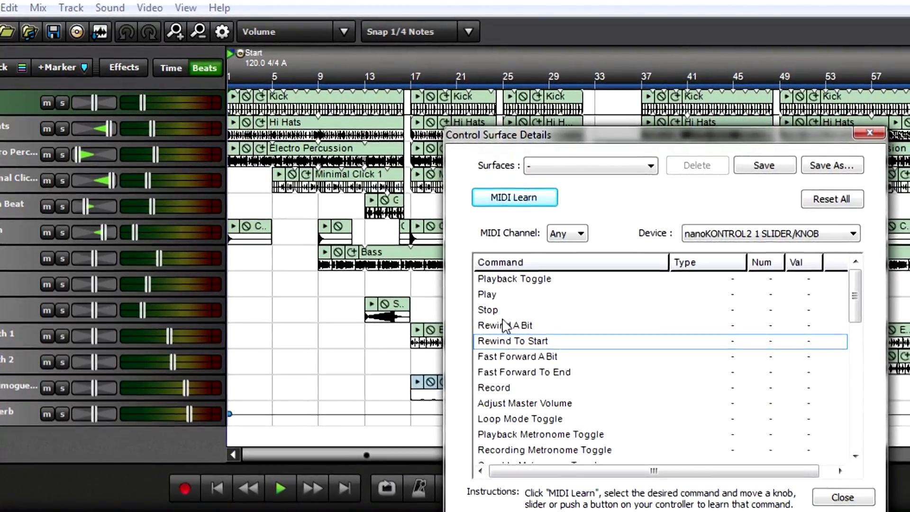
{"action": "left_click", "coordinate": [493, 209]}
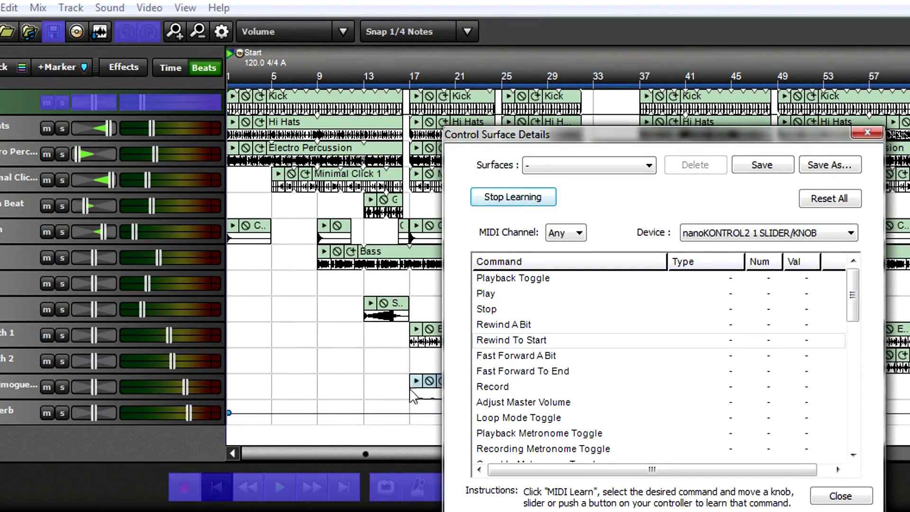
{"action": "left_click", "coordinate": [387, 476]}
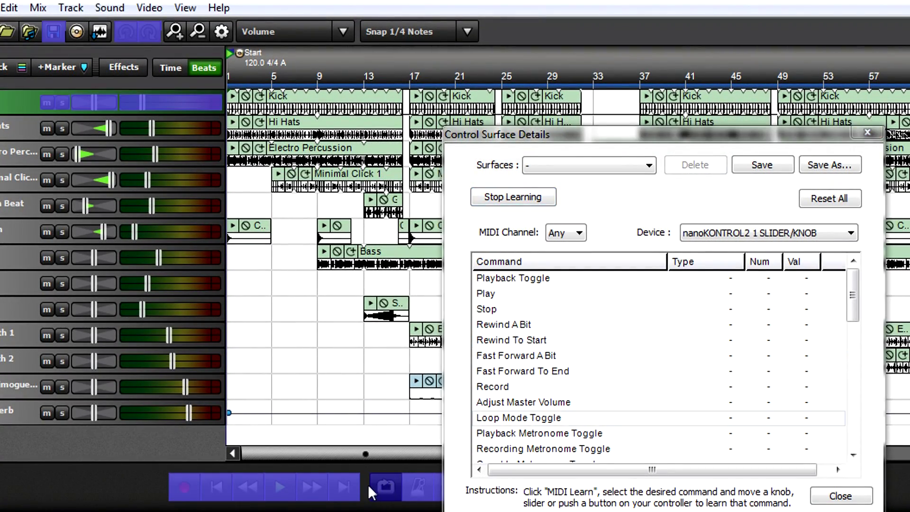
{"action": "left_click", "coordinate": [344, 486]}
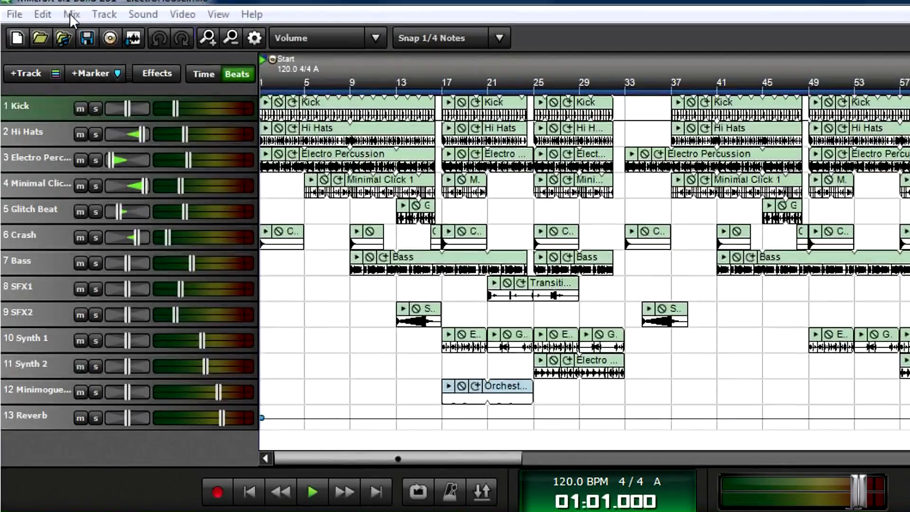
Switch the MIDI input to nanoKONTROL2 1 SLIDER/KNOB, start learning, and assign Play to CC 41
{"action": "left_click", "coordinate": [72, 14]}
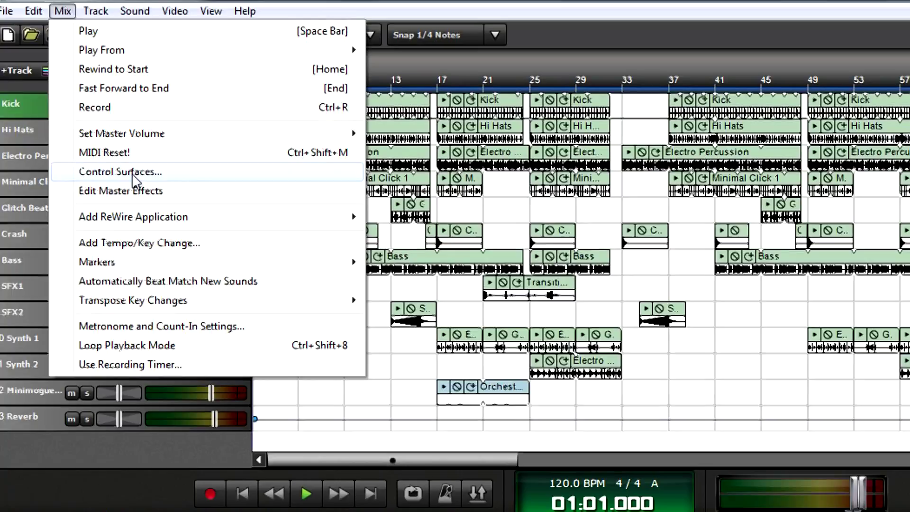
{"action": "left_click", "coordinate": [135, 172]}
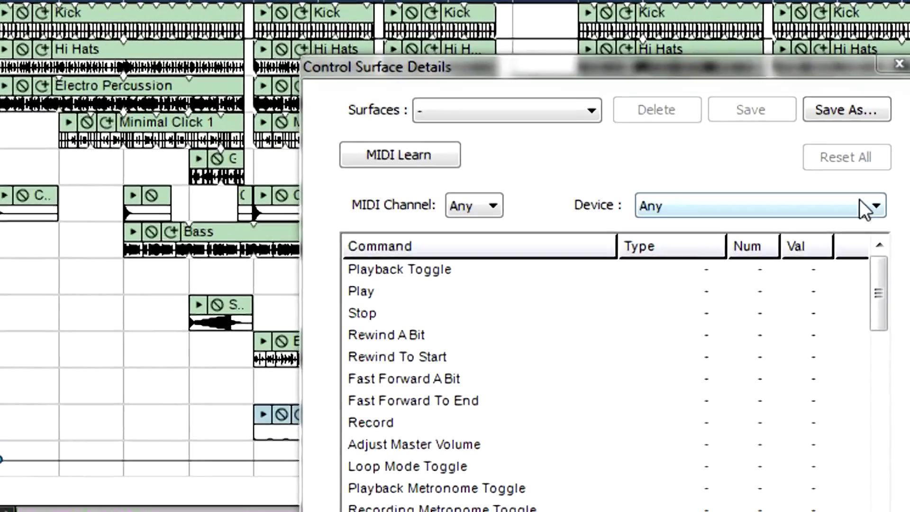
{"action": "left_click", "coordinate": [863, 204]}
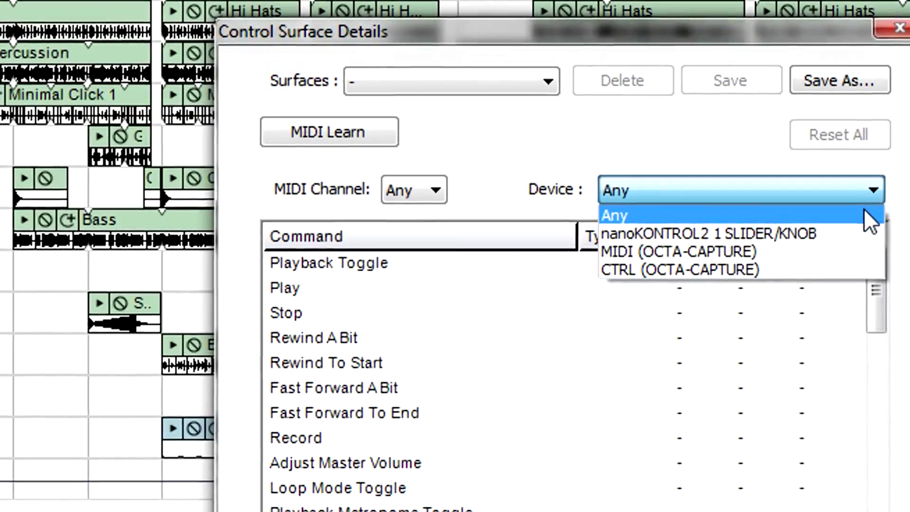
{"action": "left_click", "coordinate": [863, 230]}
{"action": "left_click", "coordinate": [383, 139]}
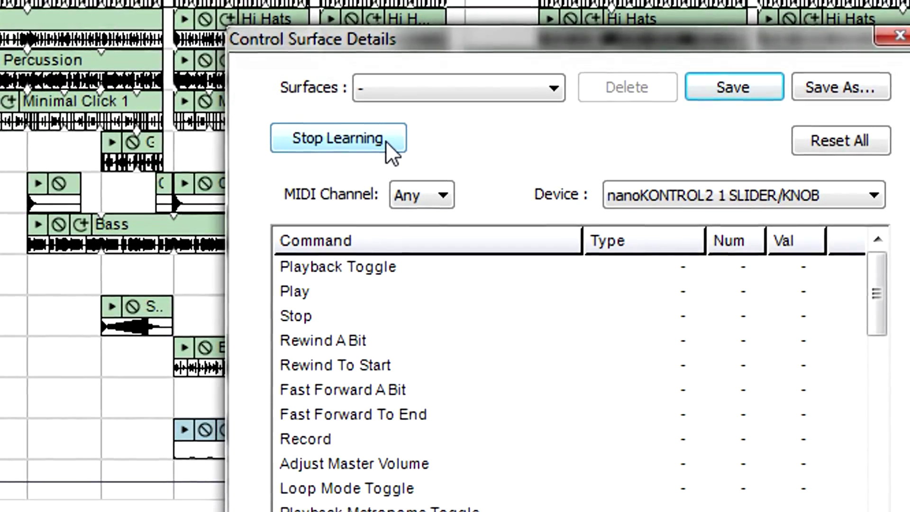
{"action": "left_click", "coordinate": [306, 288]}
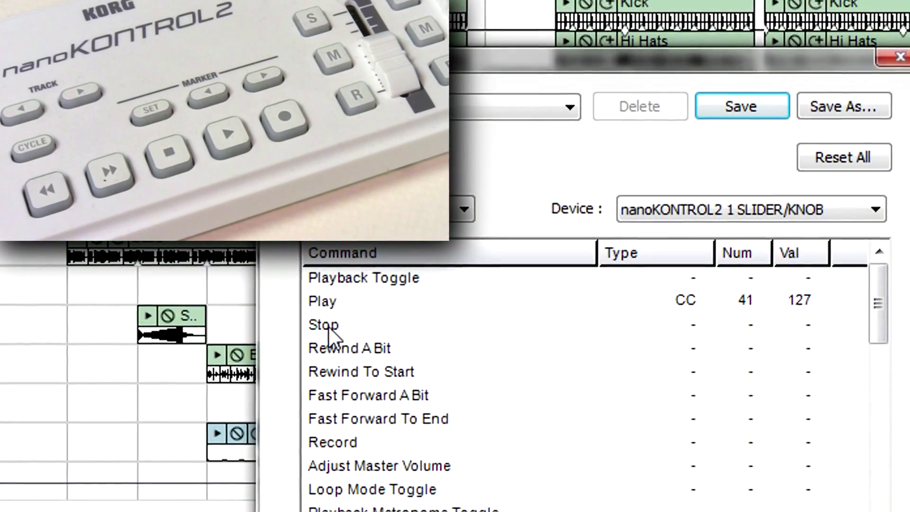
Learn Stop as CC 42, Record as CC 45, and Adjust Master Volume as CC 0
{"action": "left_click", "coordinate": [328, 326]}
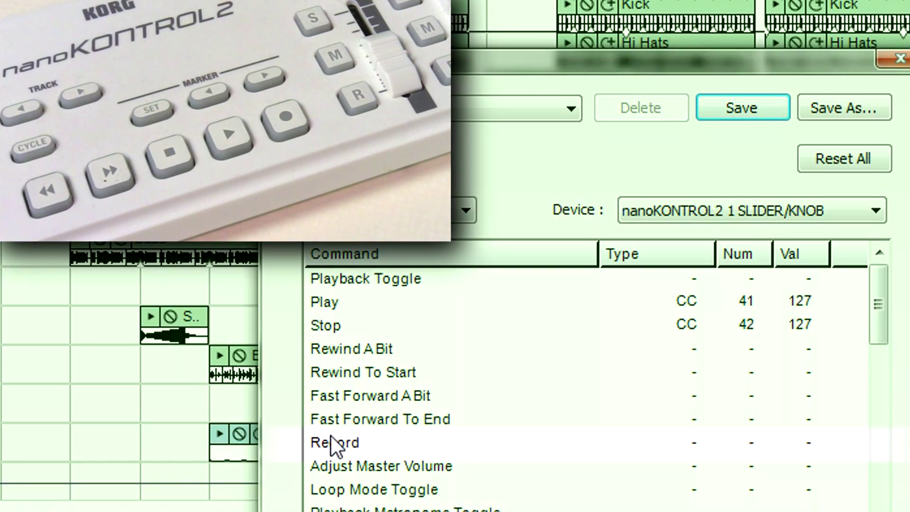
{"action": "left_click", "coordinate": [331, 438]}
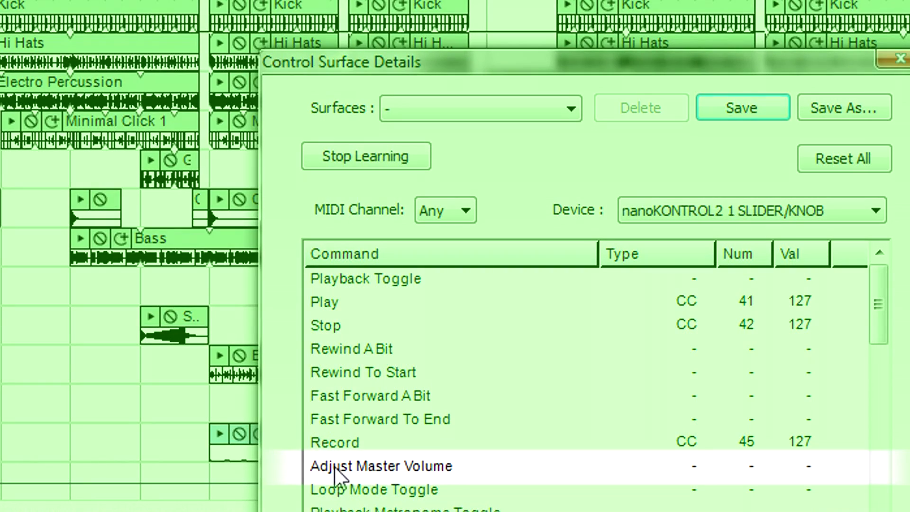
{"action": "left_click", "coordinate": [334, 465]}
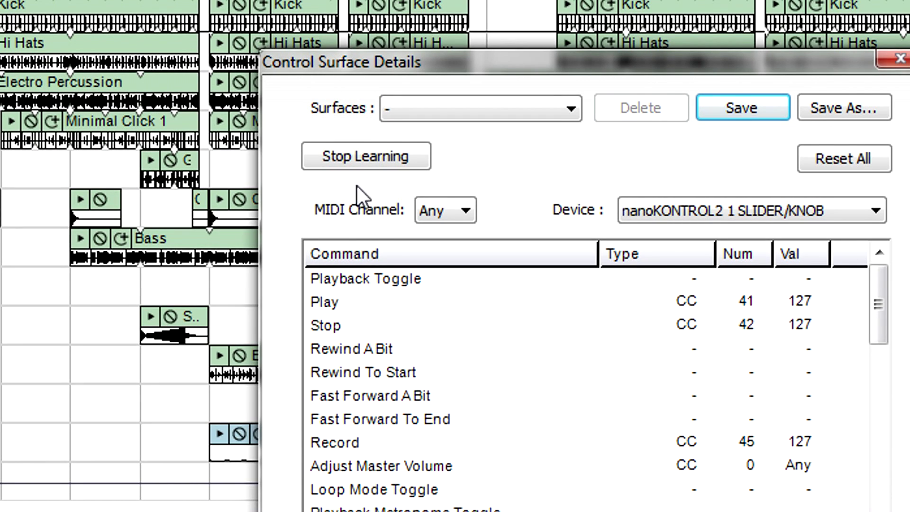
Stop learning, save the assignments as the surface 'nanokontrol', and close the window
{"action": "left_click", "coordinate": [357, 156]}
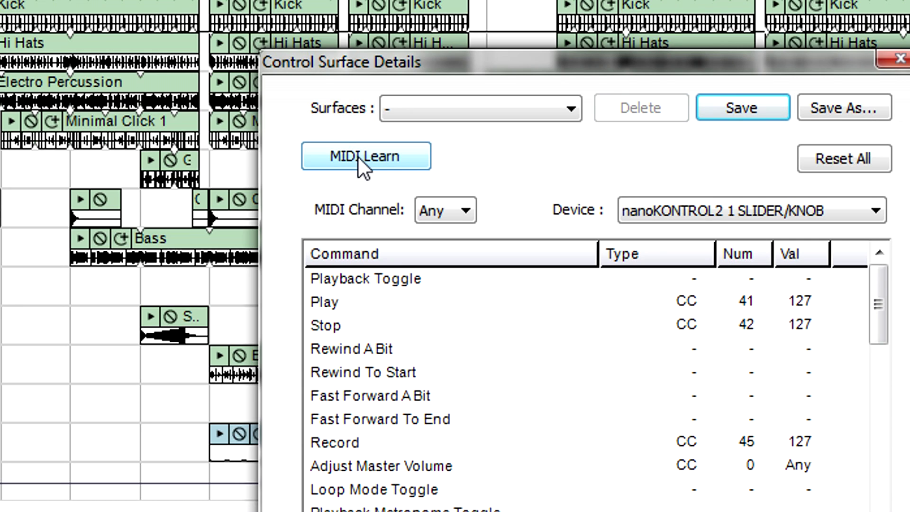
{"action": "left_click", "coordinate": [723, 112]}
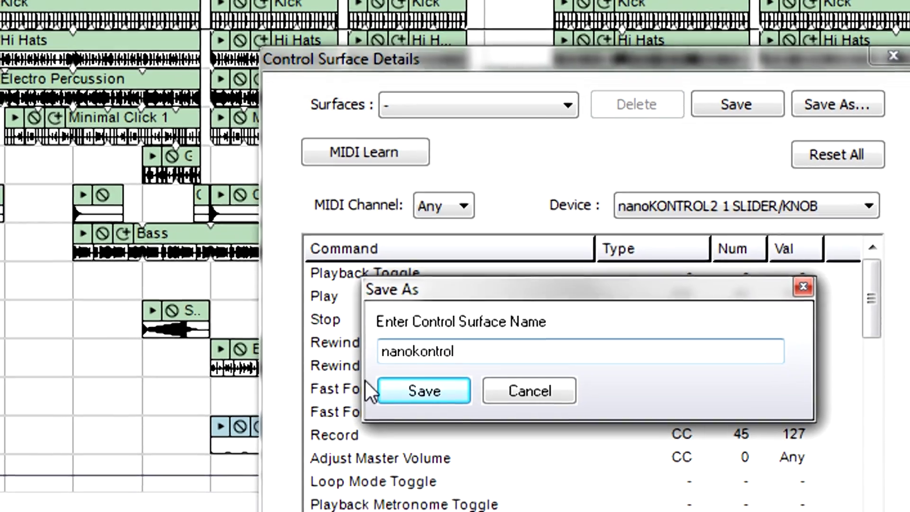
{"action": "left_click", "coordinate": [403, 399]}
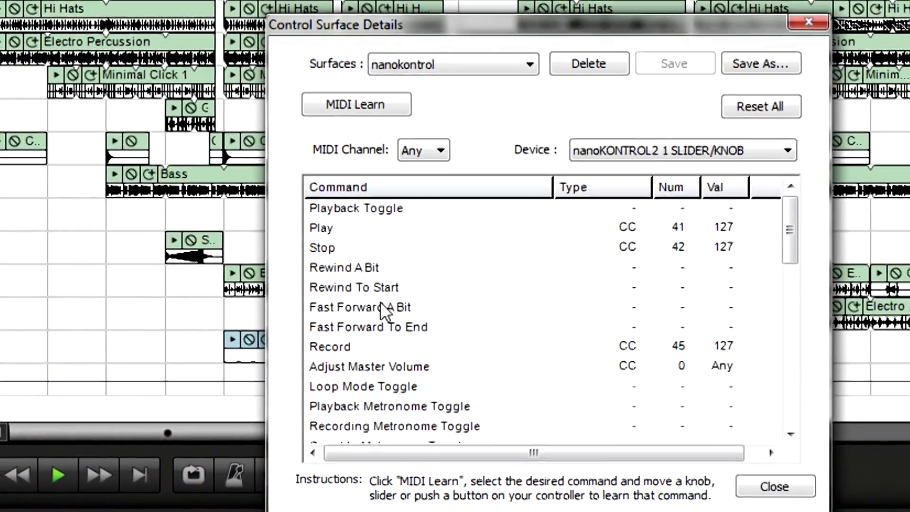
{"action": "left_click", "coordinate": [593, 404]}
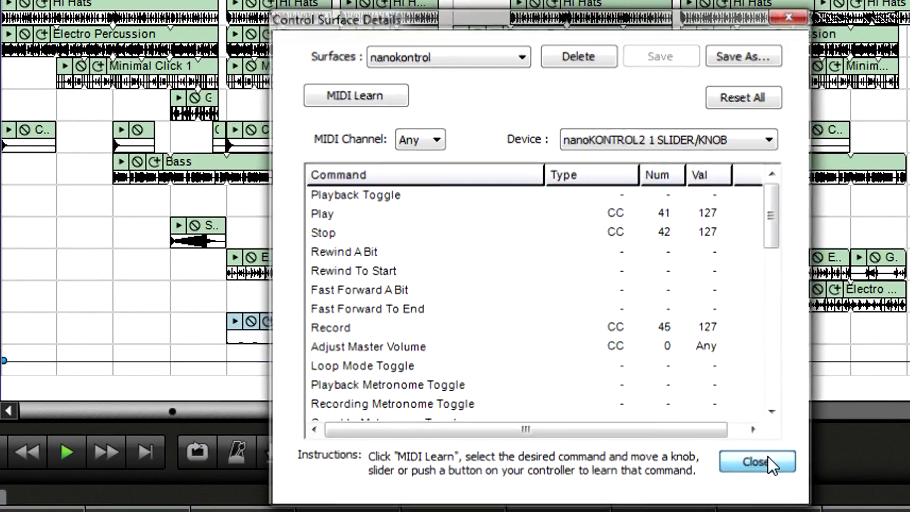
{"action": "left_click", "coordinate": [767, 456]}
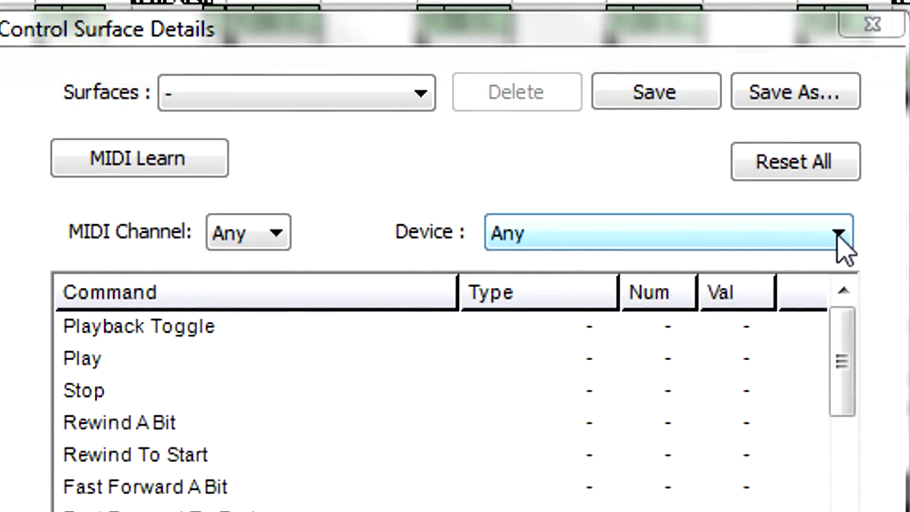
{"action": "left_click", "coordinate": [838, 233]}
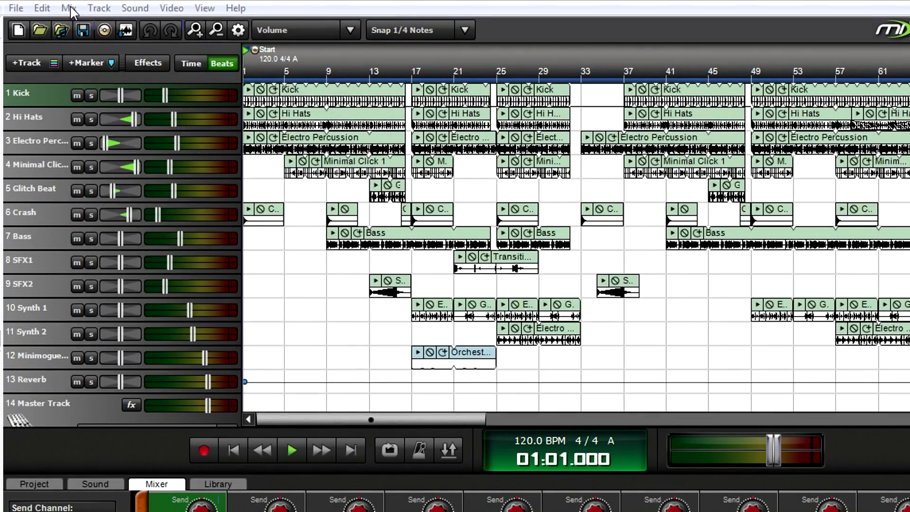
Reopen Control Surfaces, start MIDI Learn, and assign Loop Mode Toggle to CC 55
{"action": "left_click", "coordinate": [69, 8]}
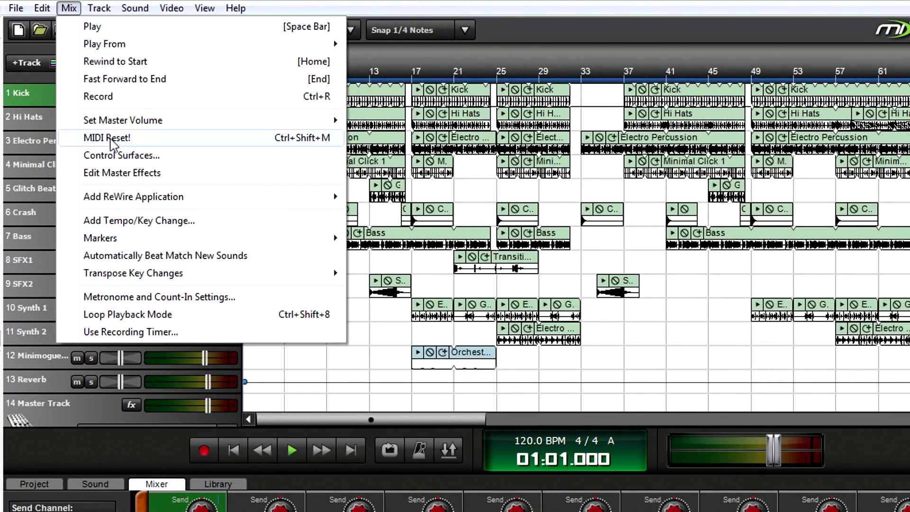
{"action": "left_click", "coordinate": [115, 156]}
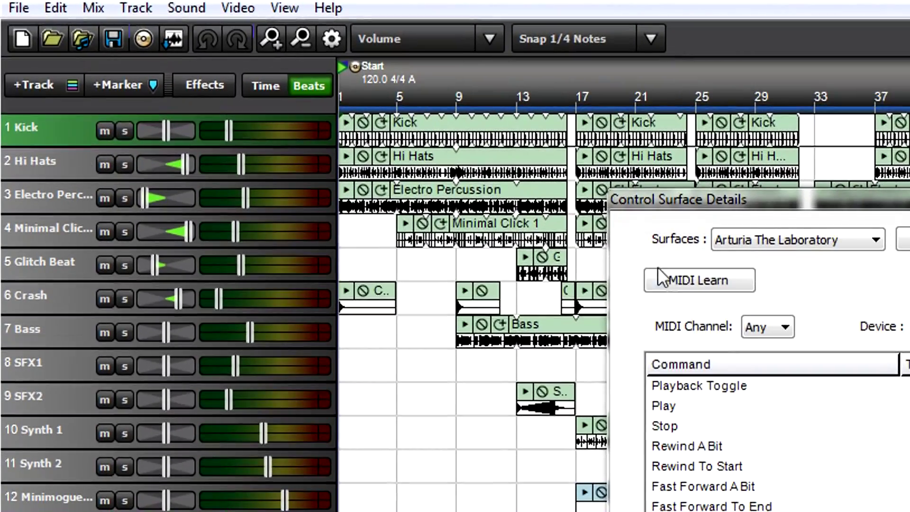
{"action": "left_click", "coordinate": [681, 280]}
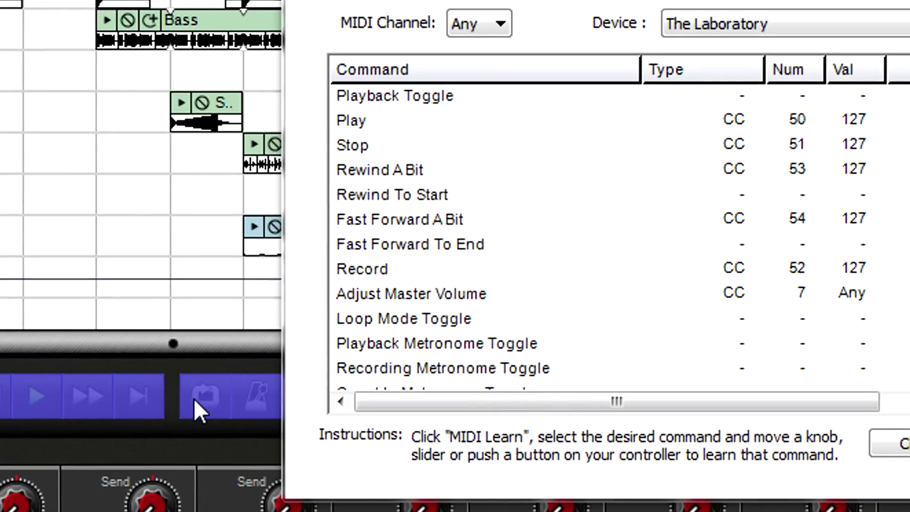
{"action": "left_click", "coordinate": [195, 401]}
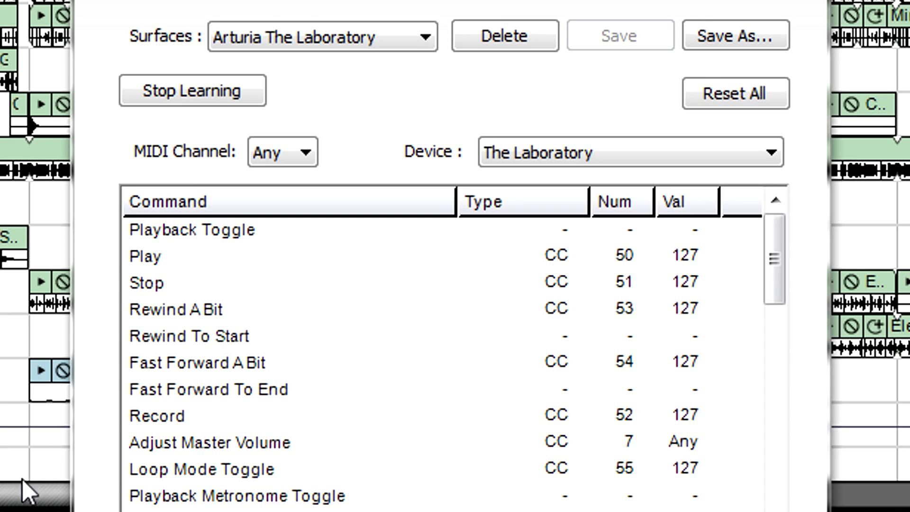
Stop learning, save the surface as 'Arturia The Laboratory', and close the settings
{"action": "left_click", "coordinate": [192, 91]}
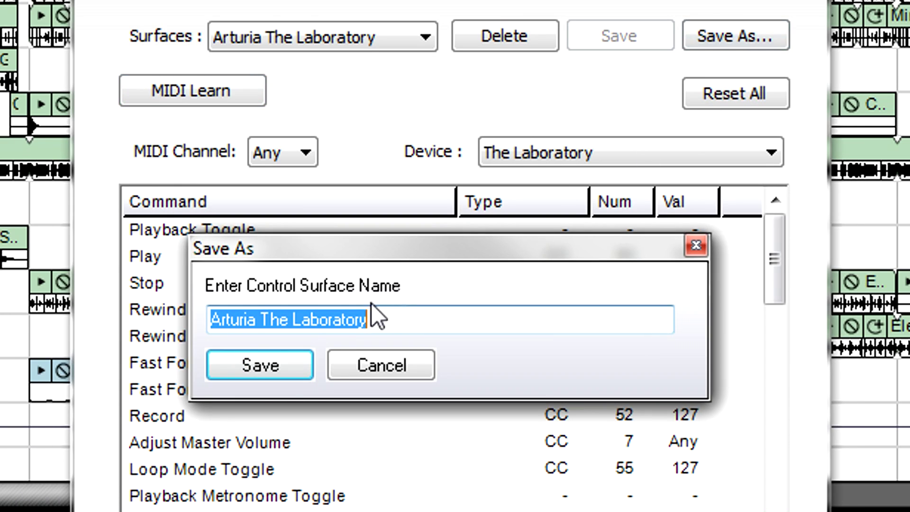
{"action": "left_click", "coordinate": [278, 378]}
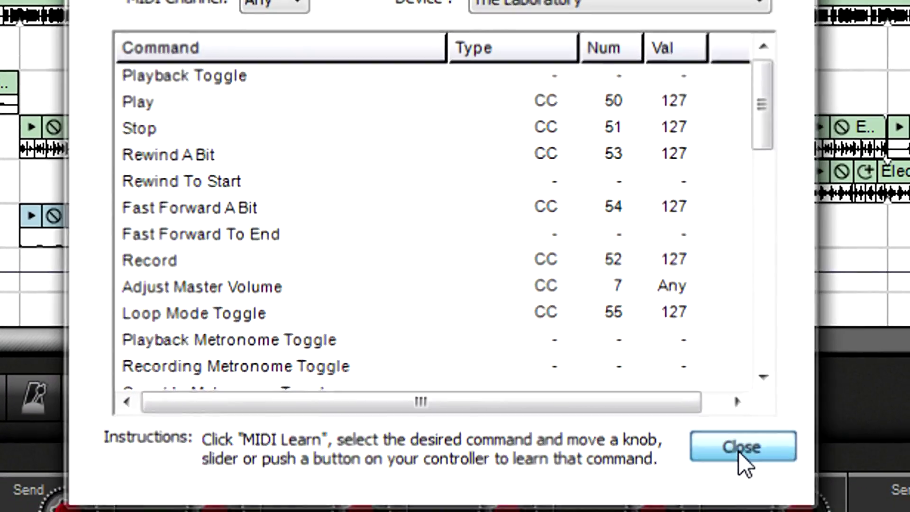
{"action": "left_click", "coordinate": [744, 474]}
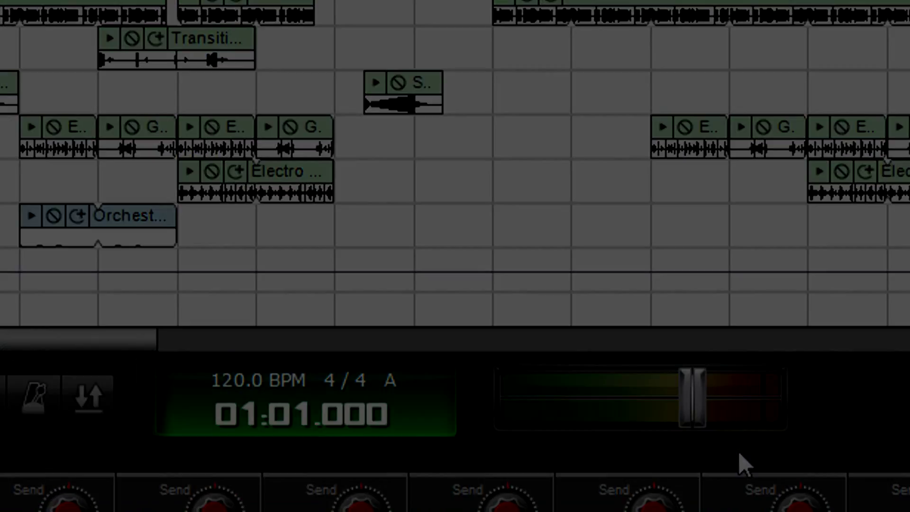